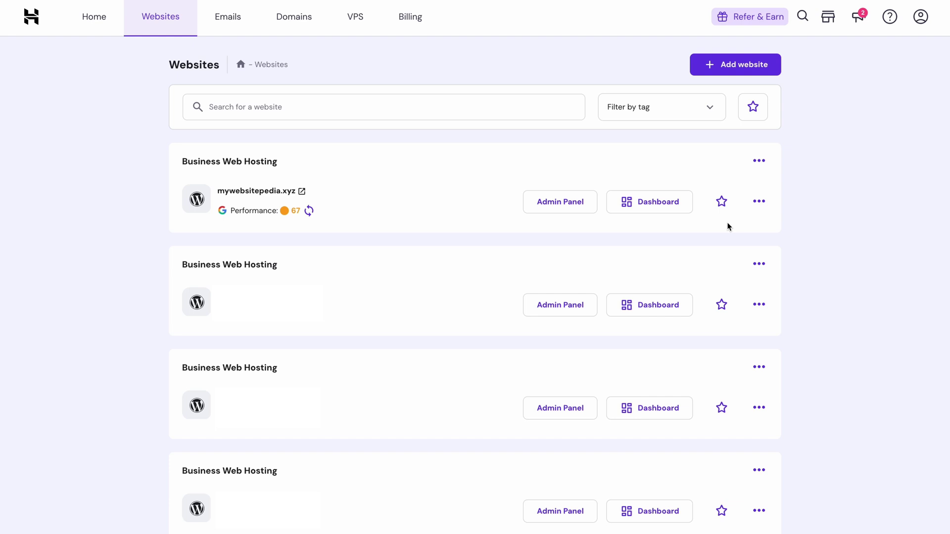
Set up a 301 redirect from mywebsitepedia.xyz to example.com under Domains > Redirects.
left_click(671, 202)
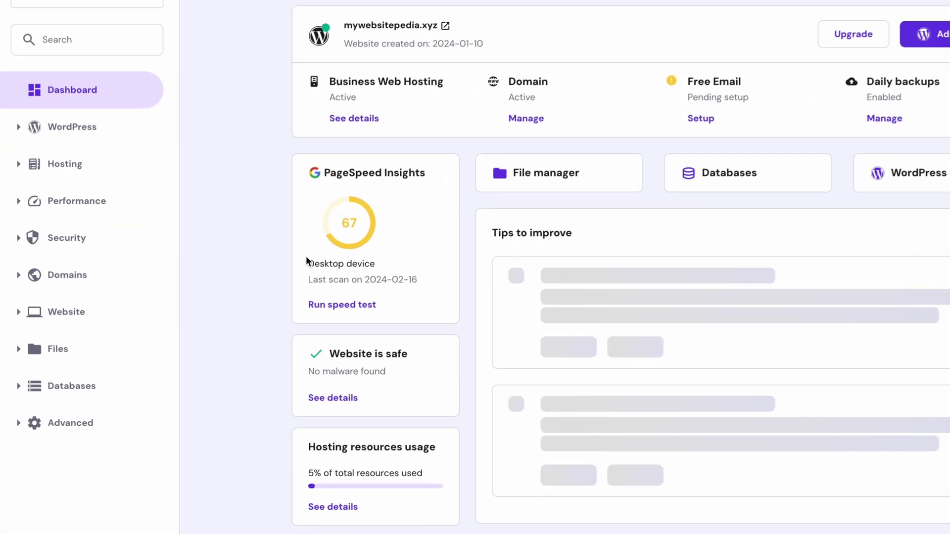
left_click(92, 288)
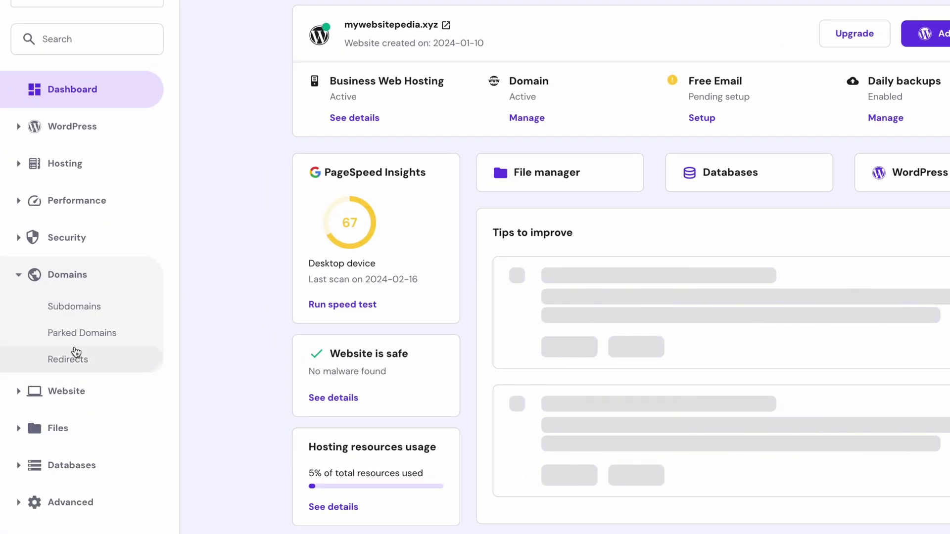
left_click(74, 358)
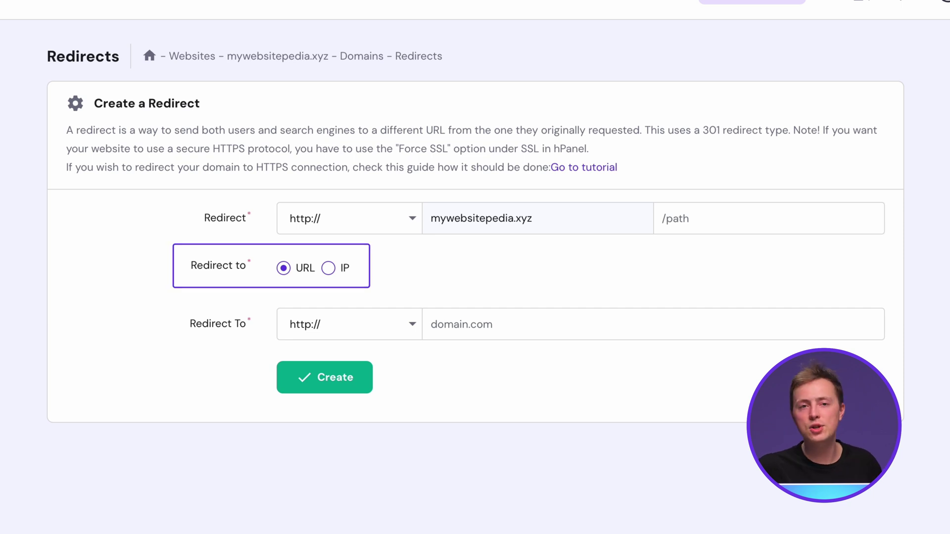
left_click(463, 333)
type("example.com")
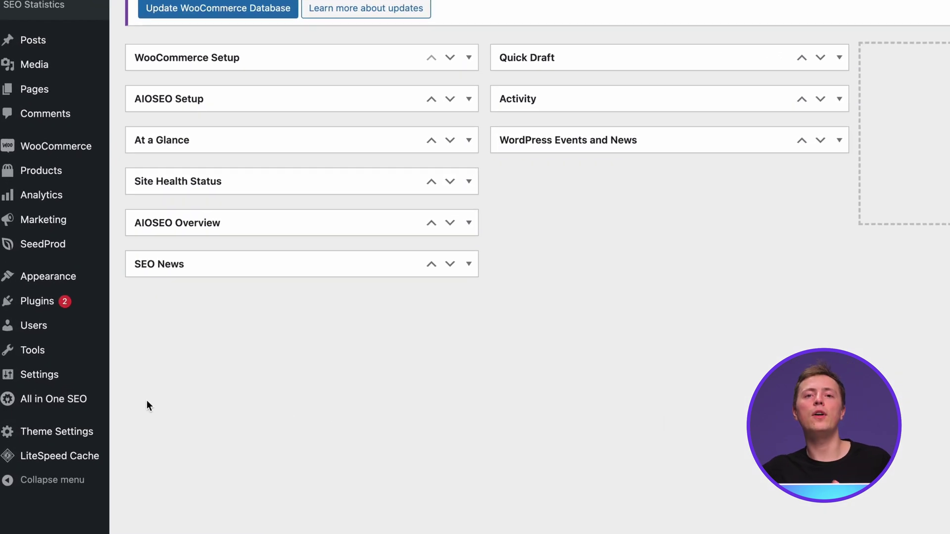
Go to All in One SEO > Redirects from the WordPress admin sidebar.
mouse_move(71, 407)
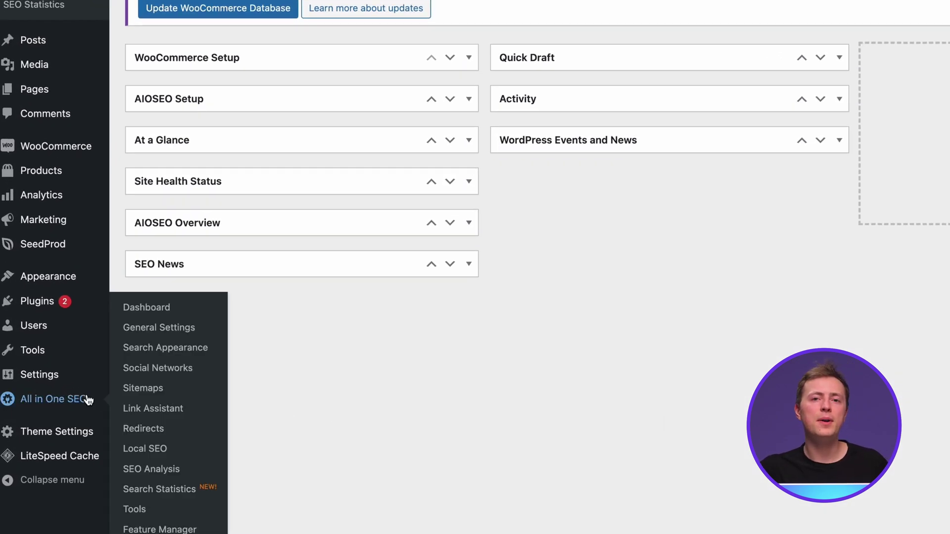
left_click(134, 429)
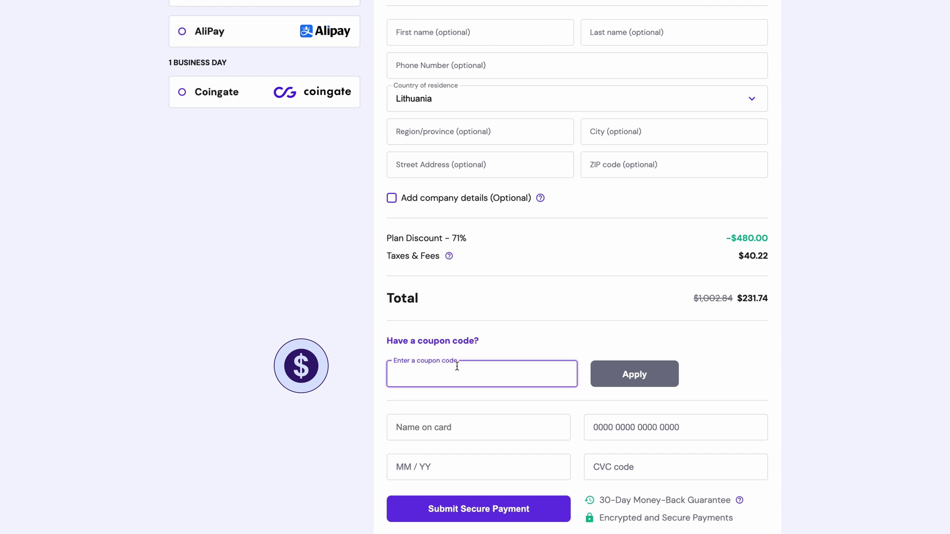
Apply coupon code WP10 to reduce the checkout total to $208.57.
type("WP10")
left_click(607, 374)
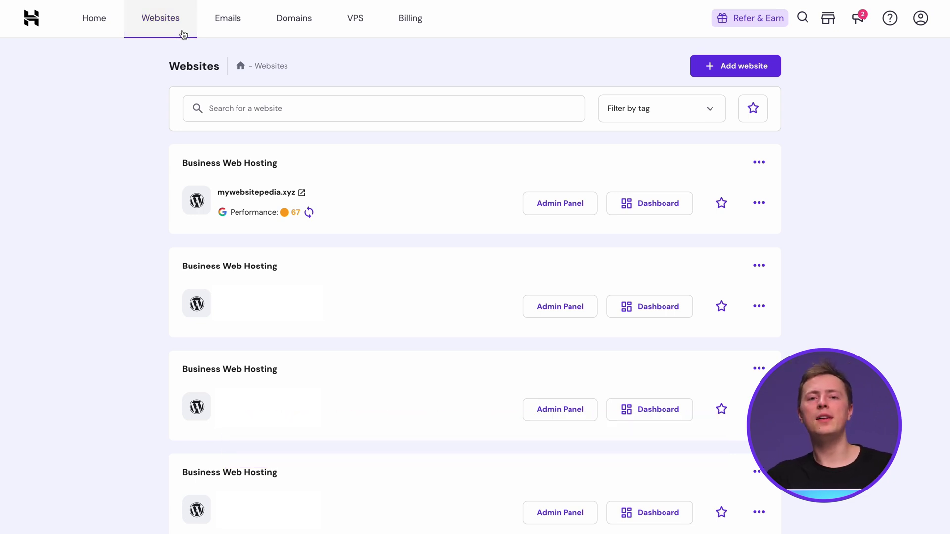
Open the File manager from the mywebsitepedia.xyz site dashboard.
left_click(628, 204)
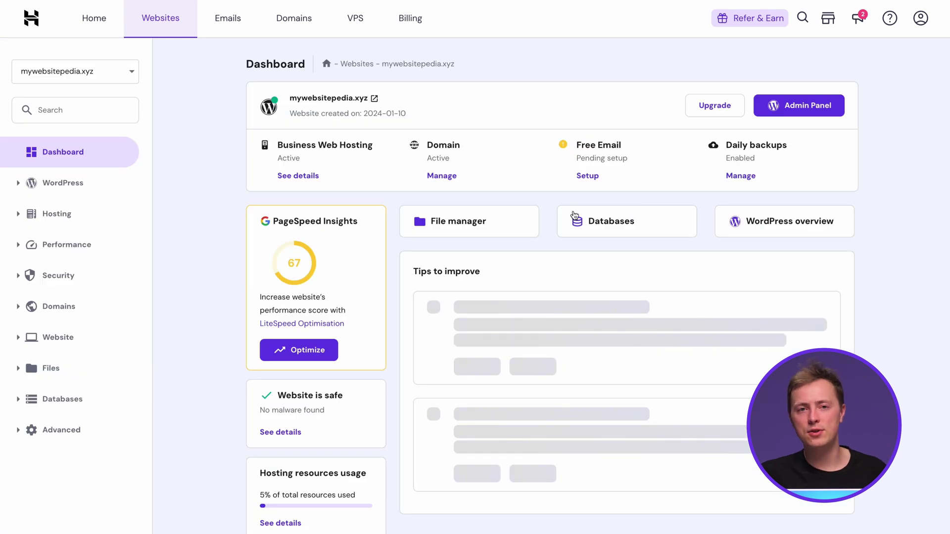
left_click(522, 223)
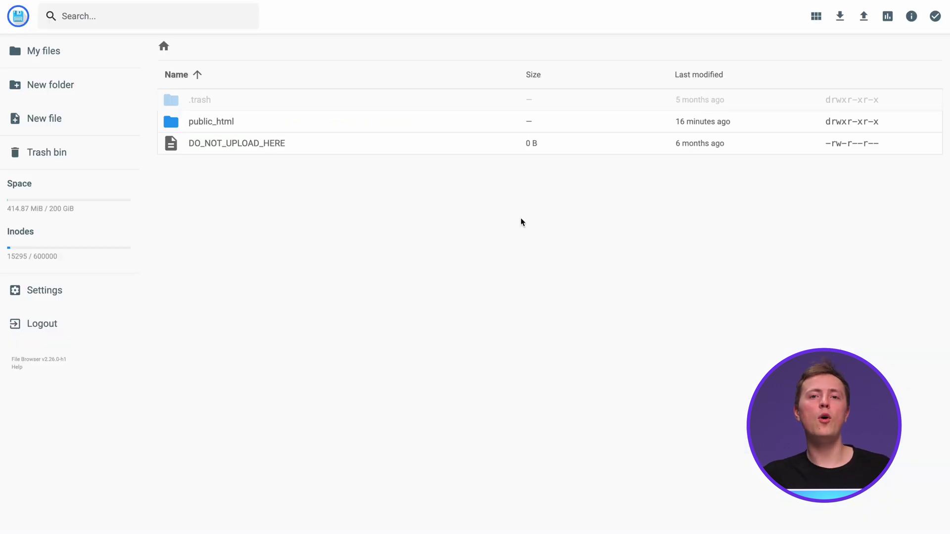
double_click(447, 129)
double_click(355, 189)
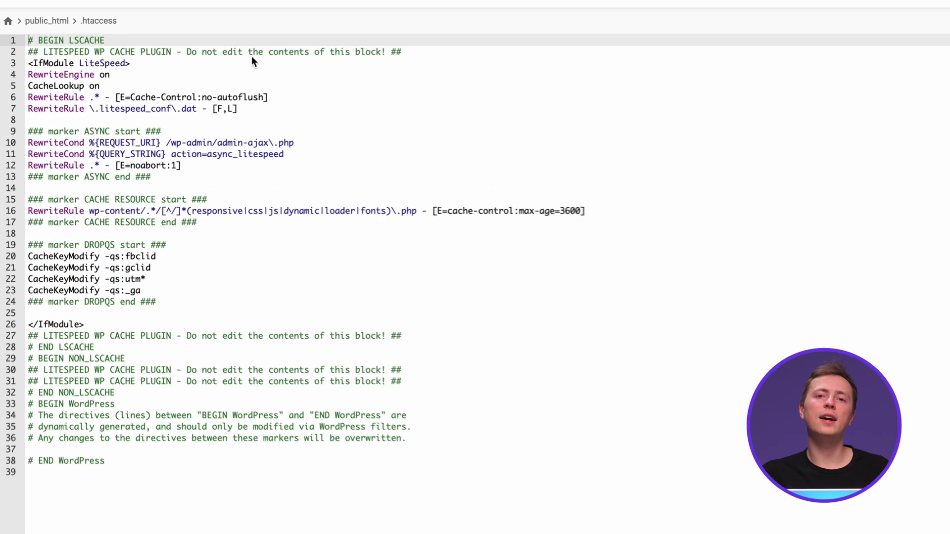
left_click(120, 75)
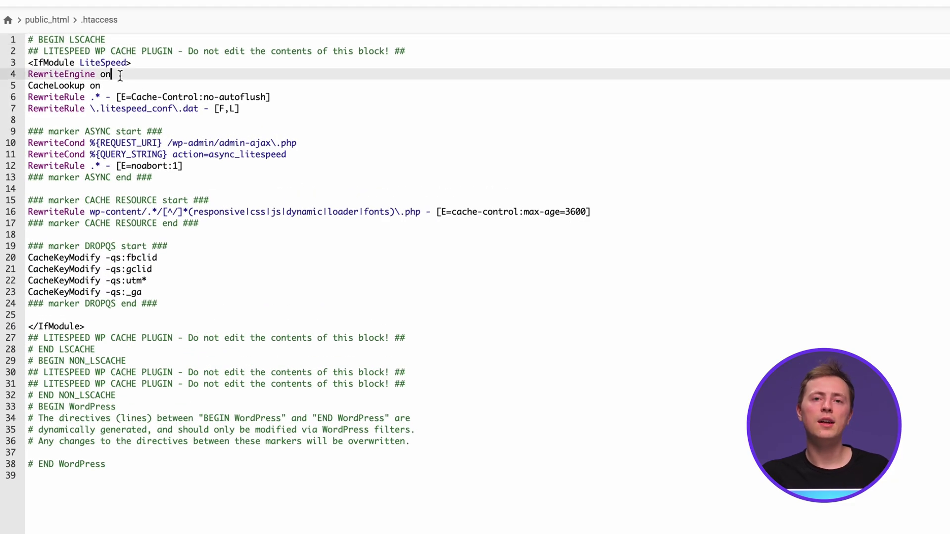
key("Return")
type("Redirect 301 /old-url/ https://www.example.com/new-url/")
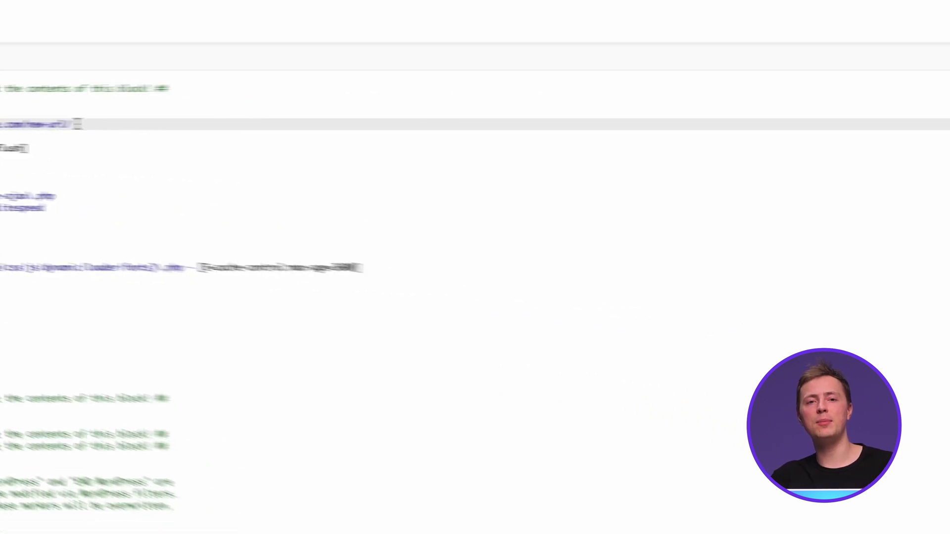
left_click(933, 25)
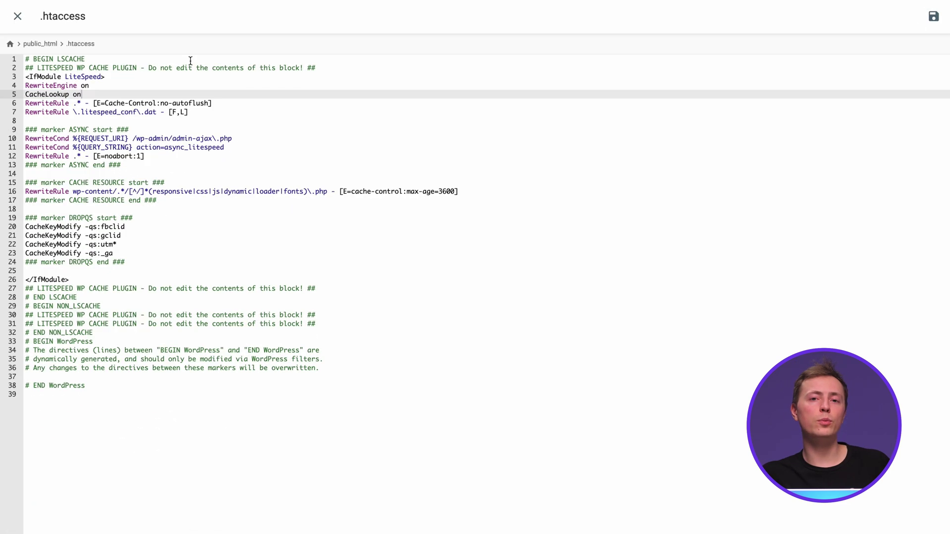
left_click(191, 57)
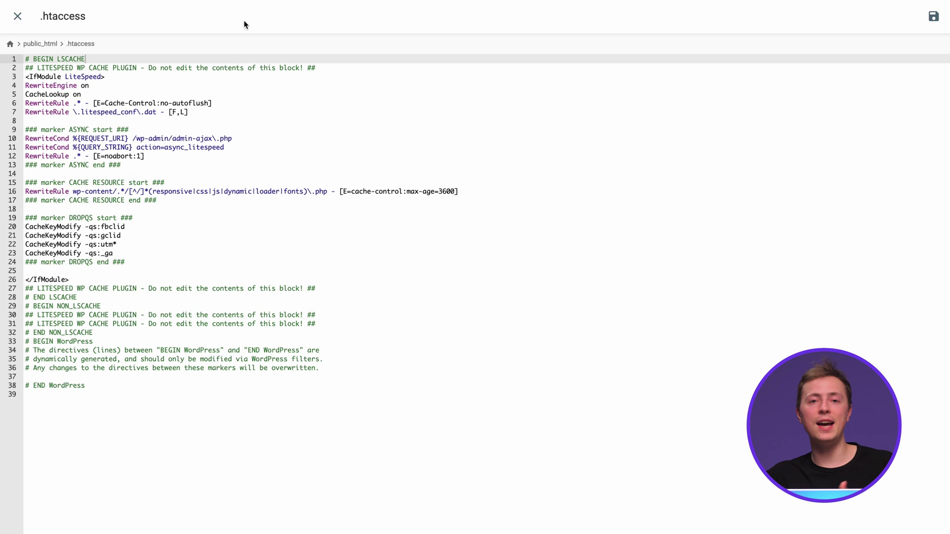
left_click(123, 93)
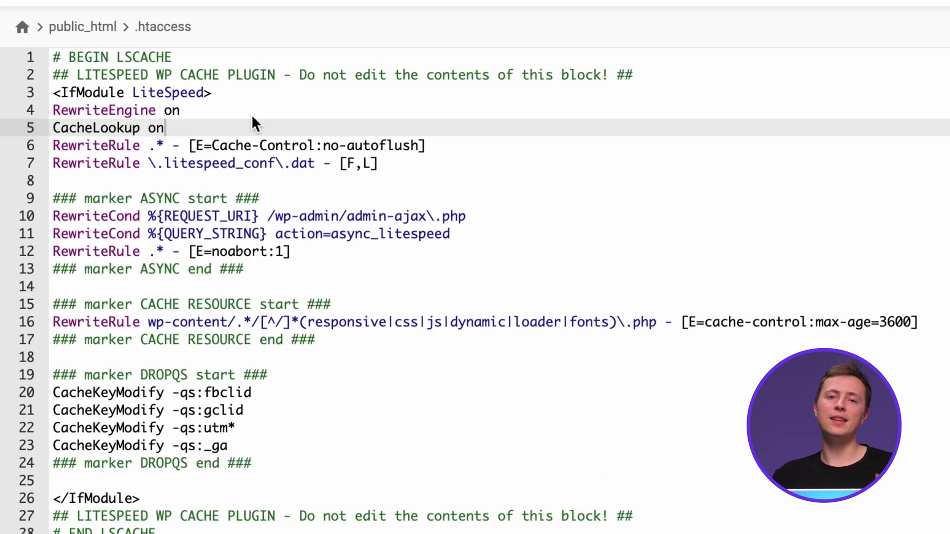
left_click(251, 115)
type("RewriteCond %{HTTP_HOST} ^olddomain.com [NC,OR] RewriteCond %{HTTP_HOST} ^www.olddomain.com [NC] RewriteRule ^(.*)$ https://newdomain.com/$1 [L,R=301,NC]")
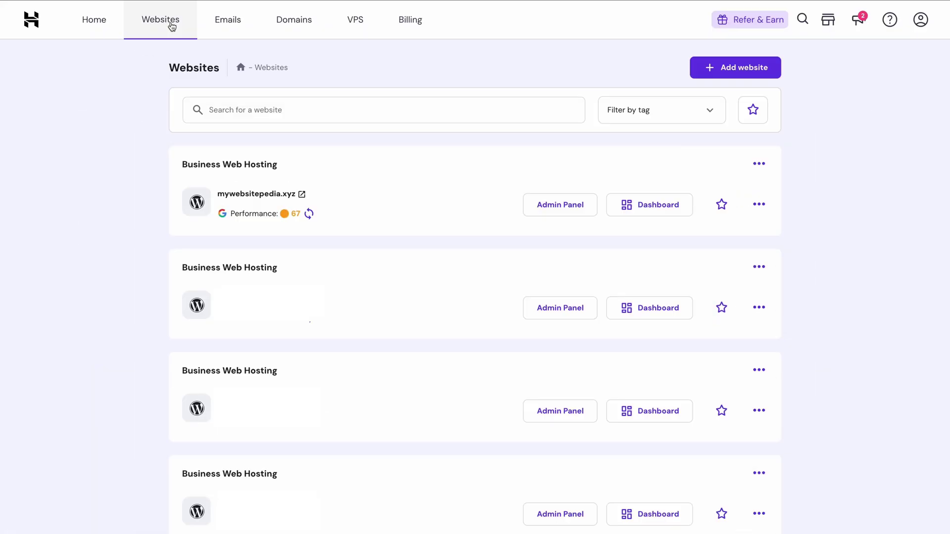
Reopen the mywebsitepedia.xyz file manager from its site dashboard.
left_click(621, 205)
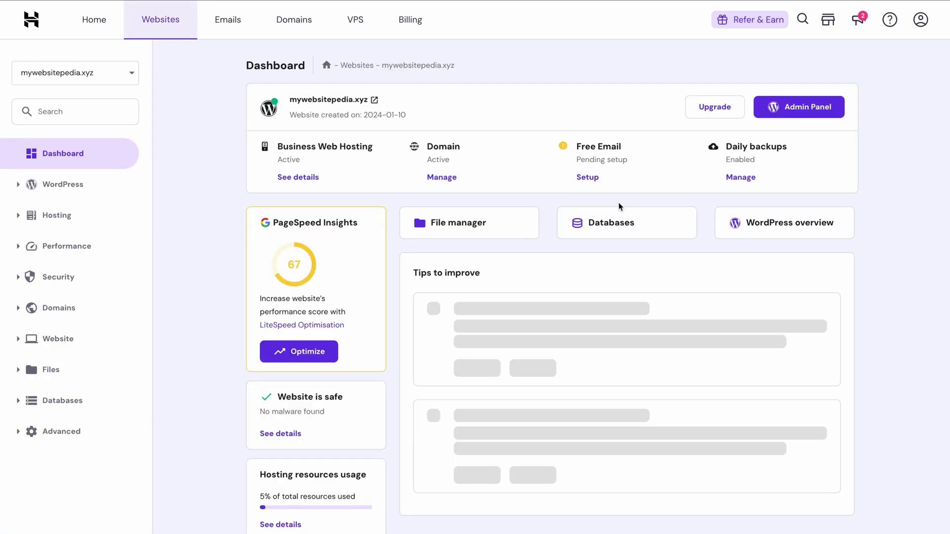
left_click(514, 223)
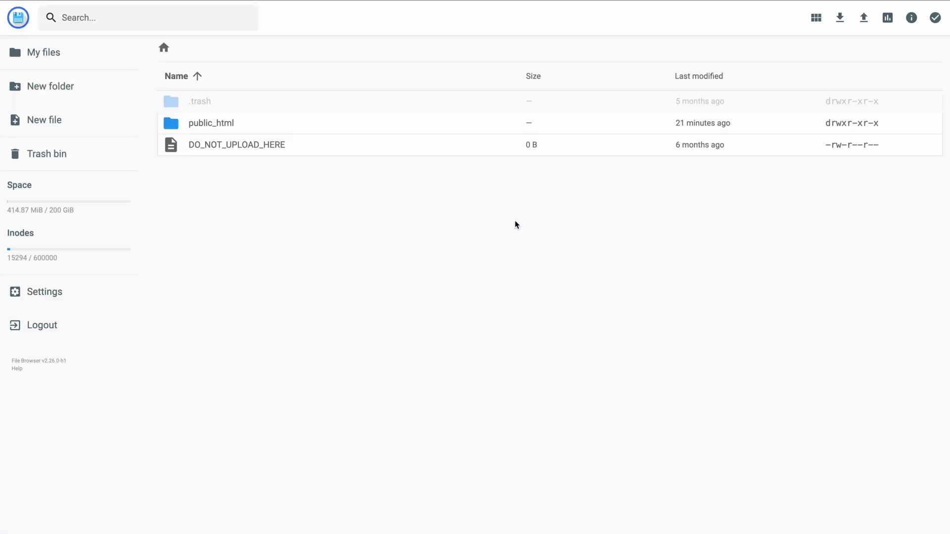
Create a new file named redirects.php inside public_html.
double_click(326, 126)
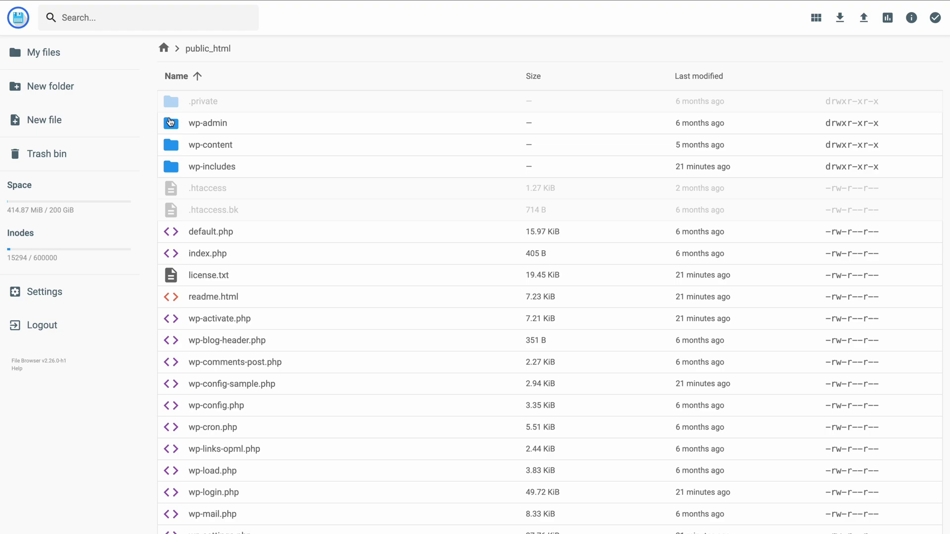
left_click(62, 114)
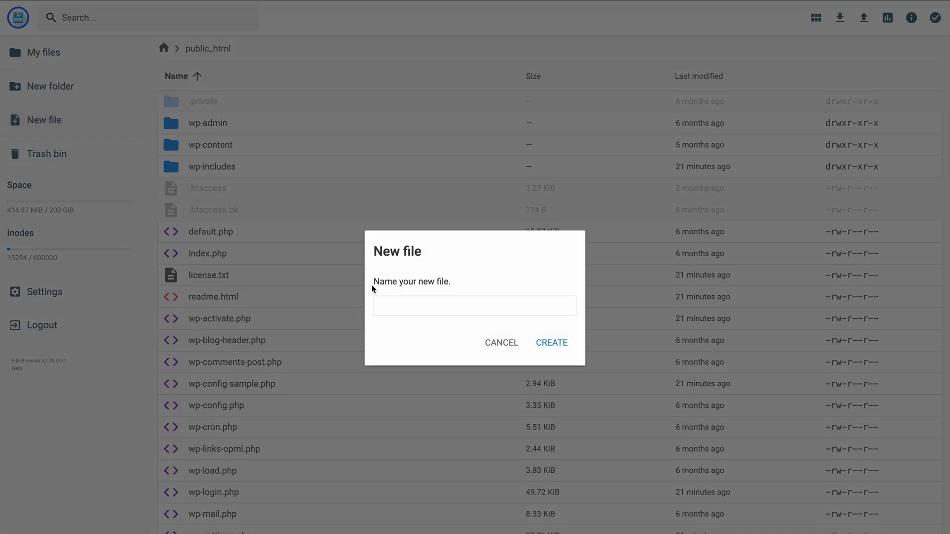
left_click(391, 300)
type("redirects.php")
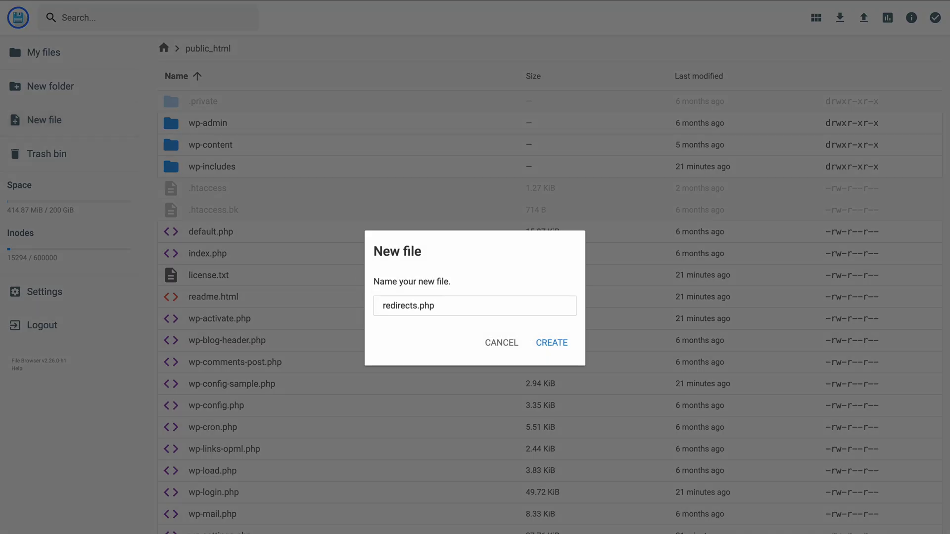
left_click(548, 343)
type("<?php header(\"HTTP/1.1 301 Moved Permanently\"); header(\"Location: https://www.example.com/new-url/\"); exit(); ?>")
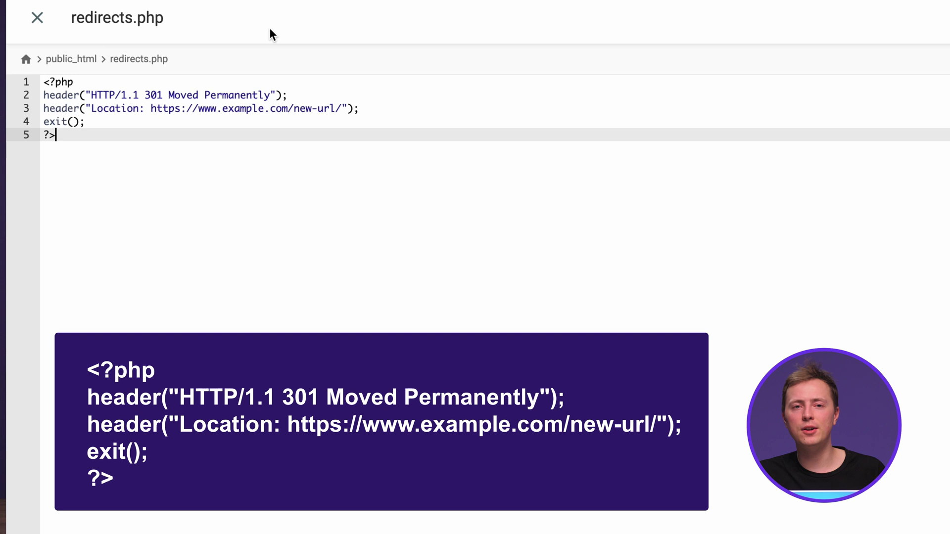
double_click(261, 107)
type("yournewURL")
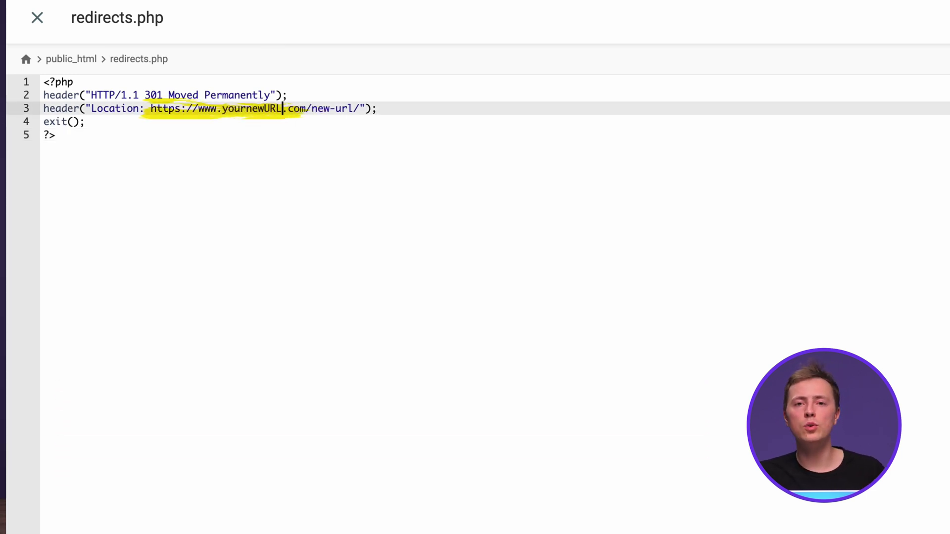